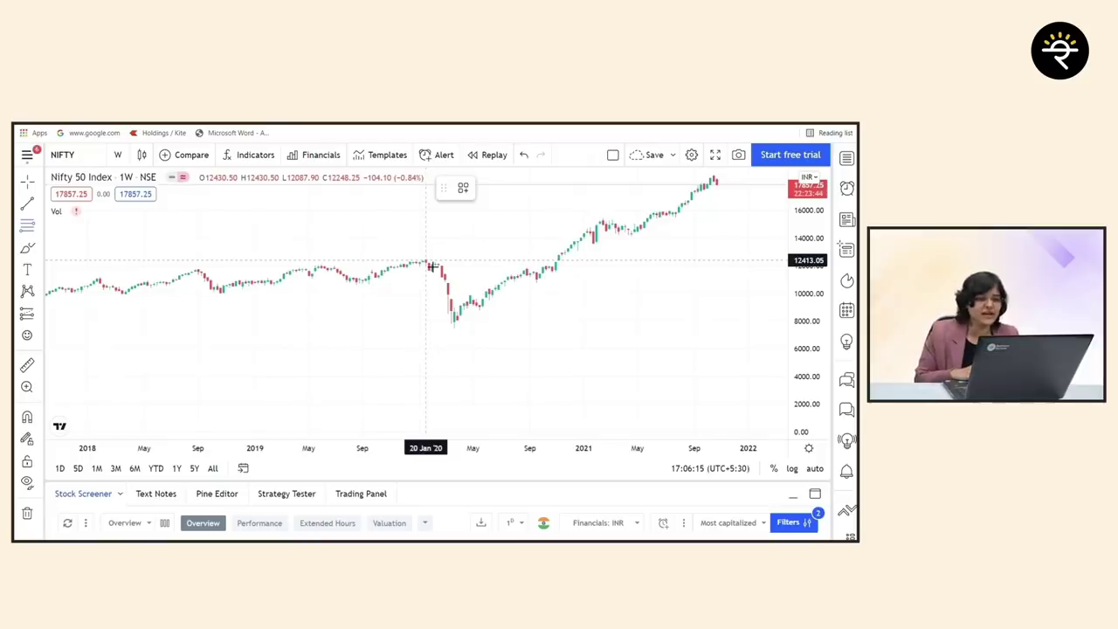
# Draw a Fibonacci retracement from the 12413.05 high to the 7963.80 low, revealing levels up to 4.236.
pyautogui.click(430, 264)
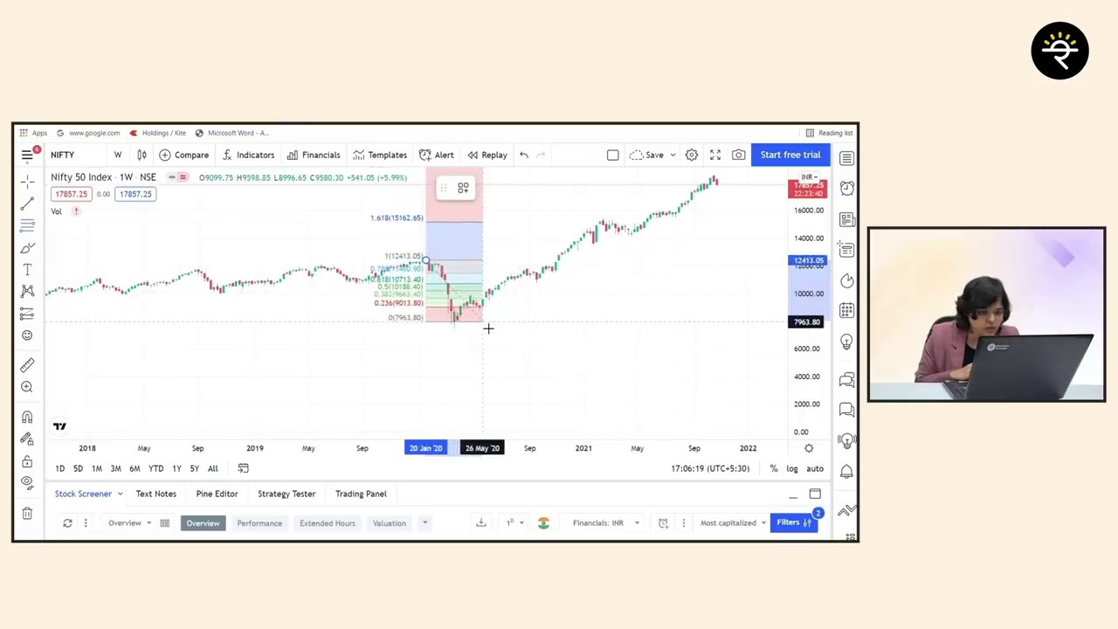
pyautogui.click(482, 324)
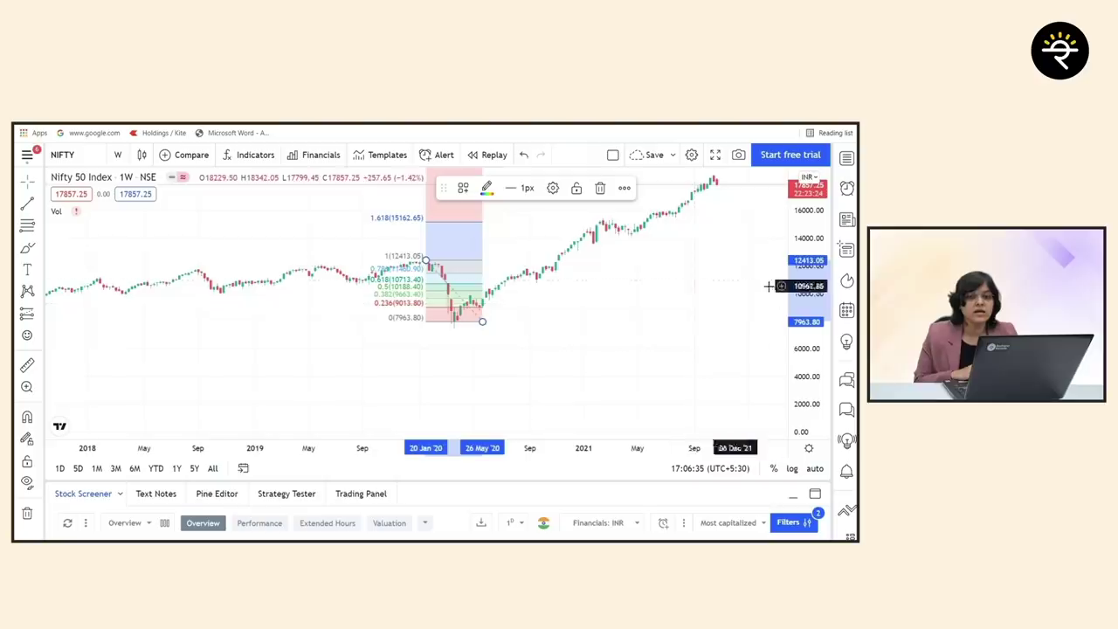
pyautogui.moveTo(711, 282); pyautogui.dragTo(694, 347)
pyautogui.moveTo(808, 231); pyautogui.dragTo(809, 255)
pyautogui.moveTo(548, 233); pyautogui.dragTo(548, 275)
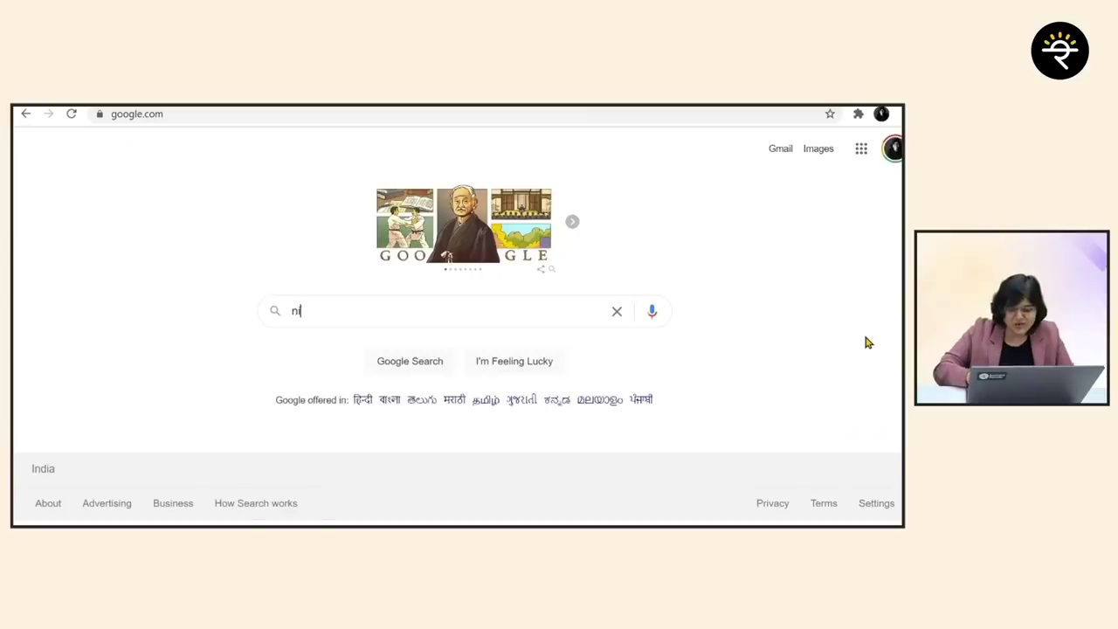
# Search Google for 'nifty pe ratio' and open the nseindia.com P/E, P/B & Div. Yield values page.
pyautogui.write('fty')
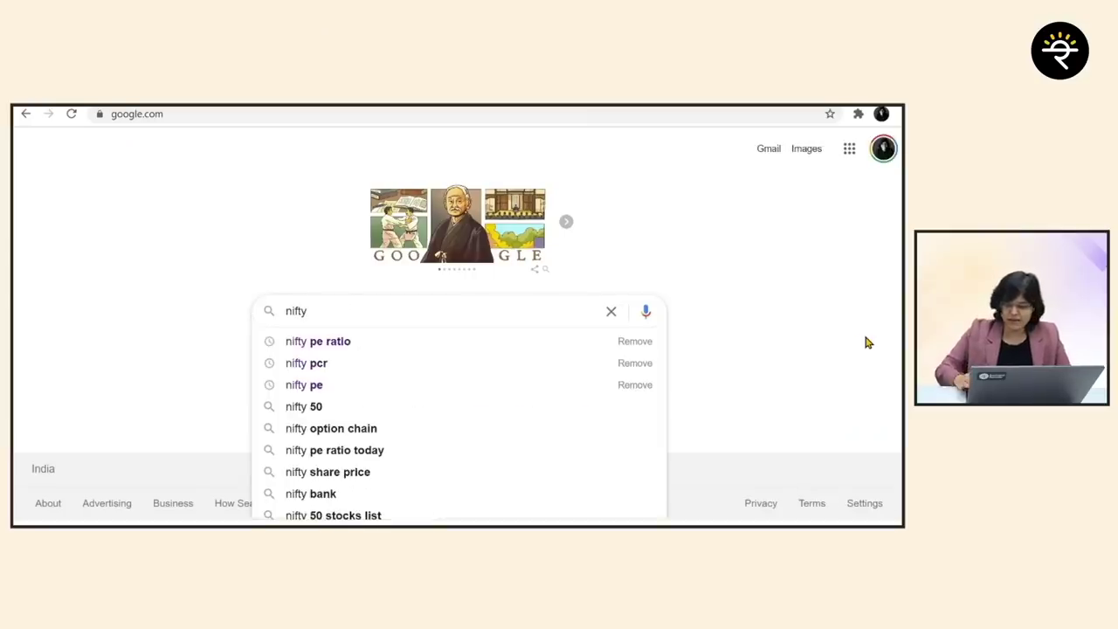
pyautogui.press('Down')
pyautogui.press('Return')
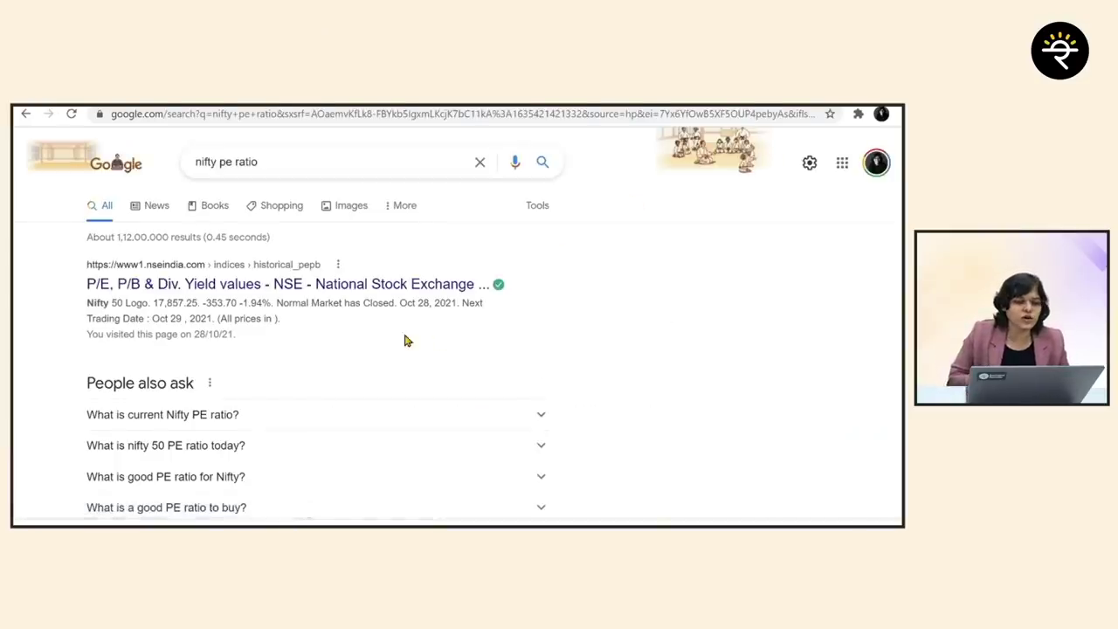
pyautogui.click(306, 287)
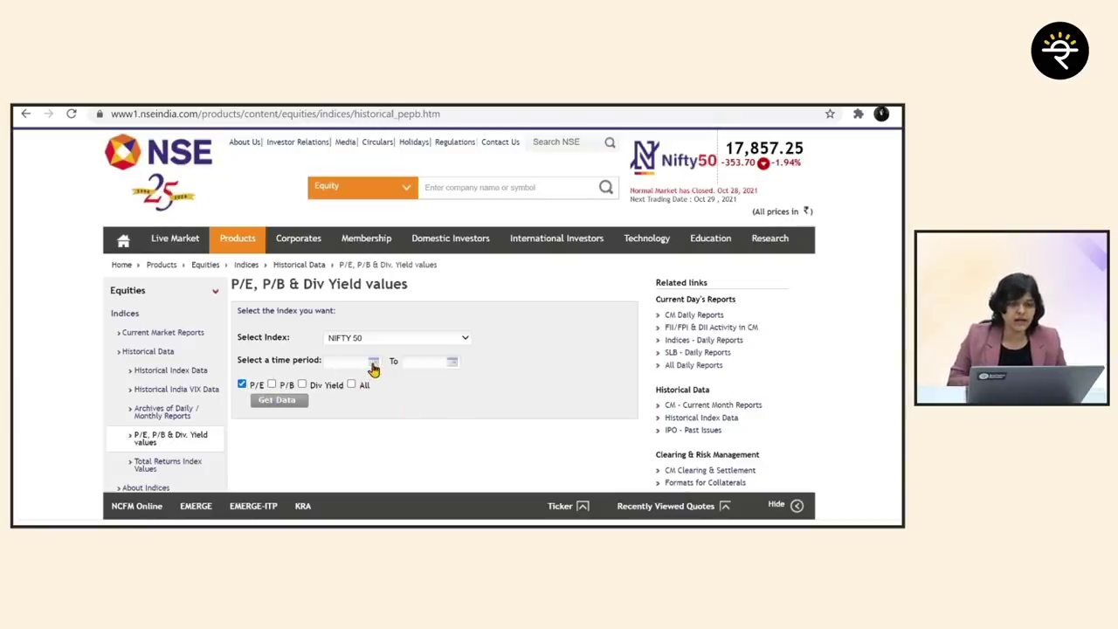
# Set the date range from 01-01-2021 to 27-10-2021 using the date pickers.
pyautogui.click(333, 362)
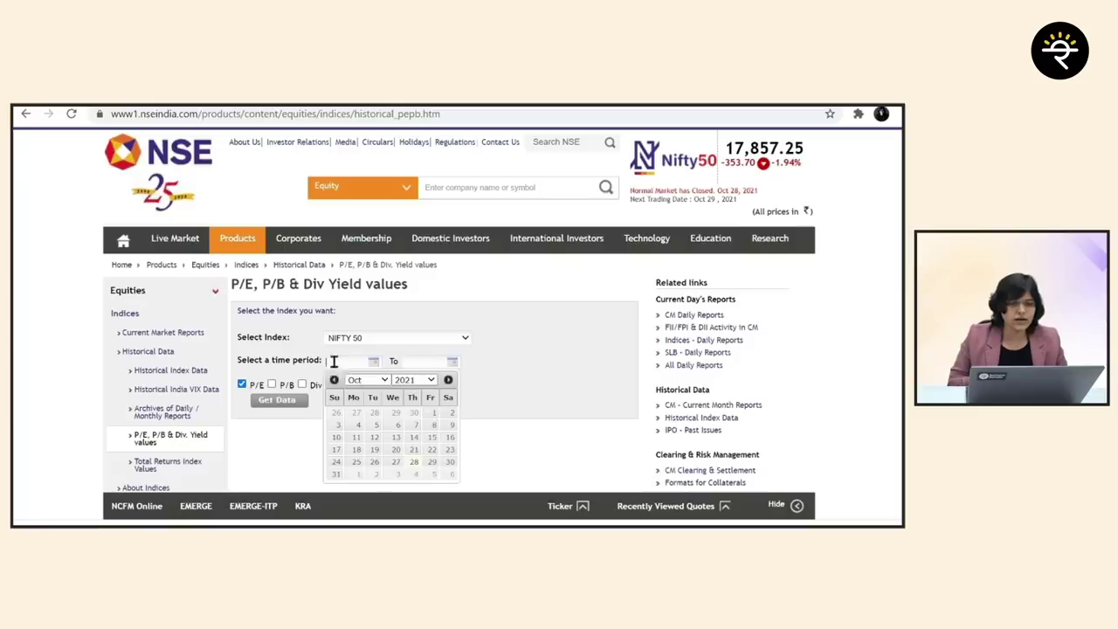
pyautogui.click(385, 383)
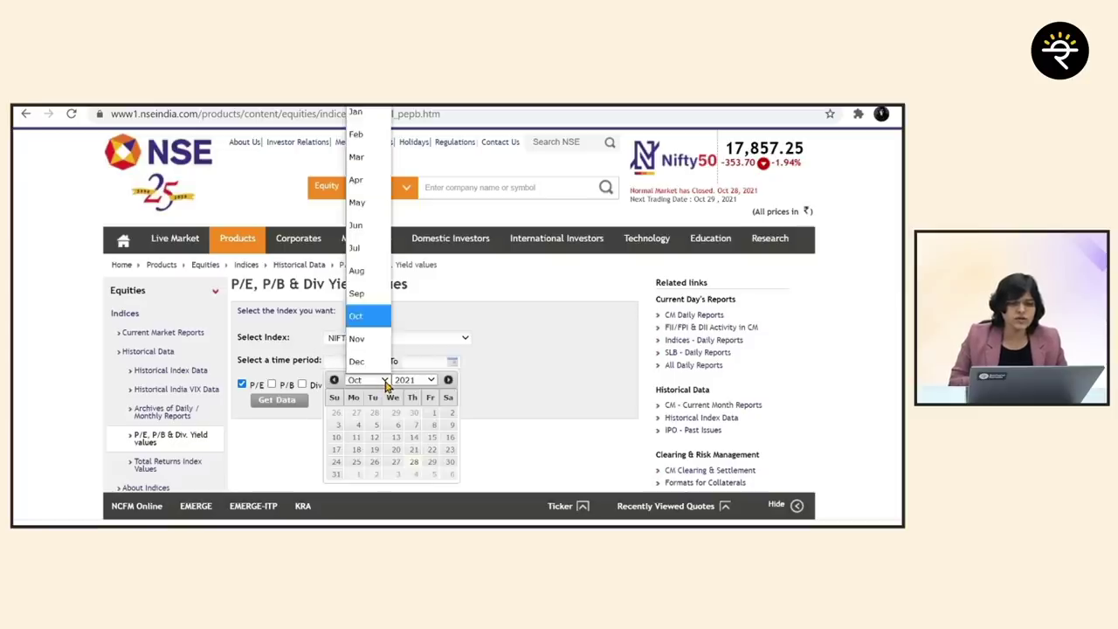
pyautogui.click(358, 113)
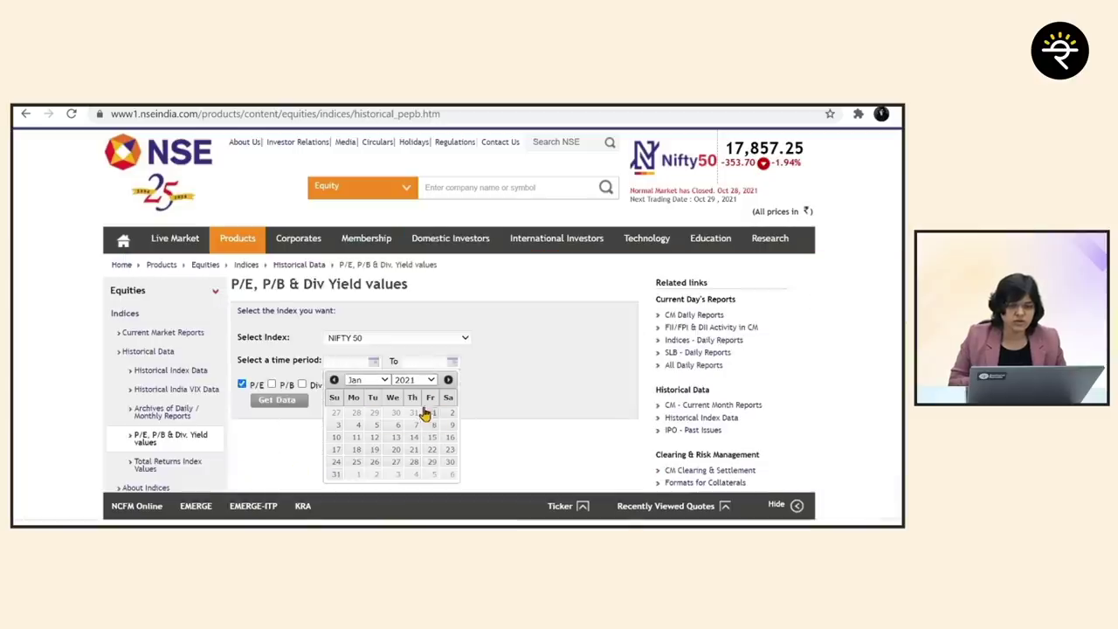
pyautogui.click(433, 413)
pyautogui.click(432, 362)
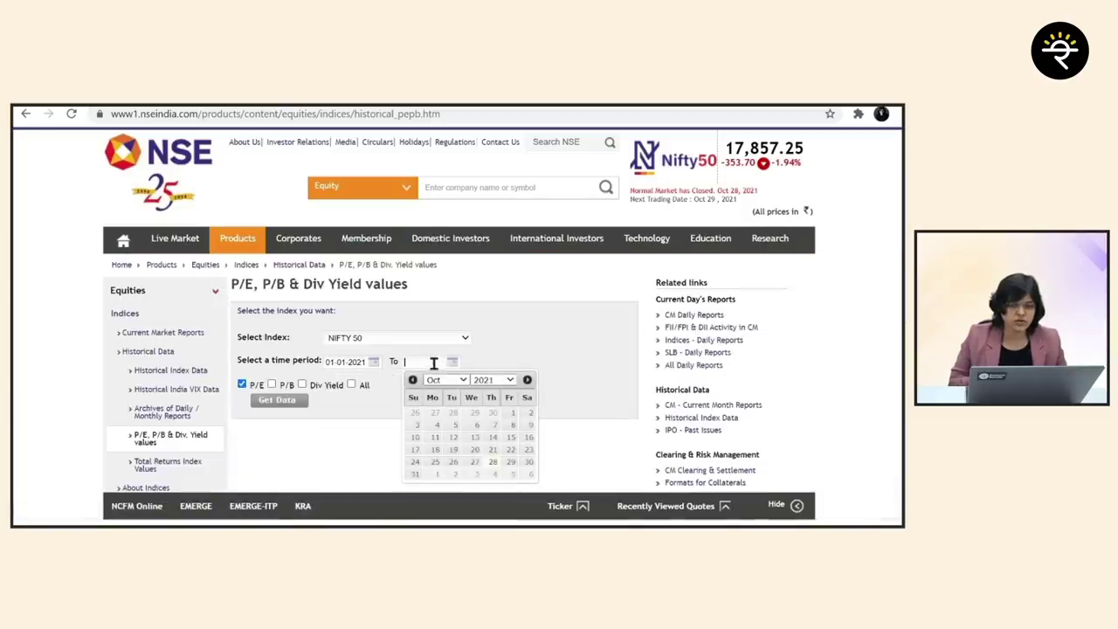
pyautogui.click(474, 463)
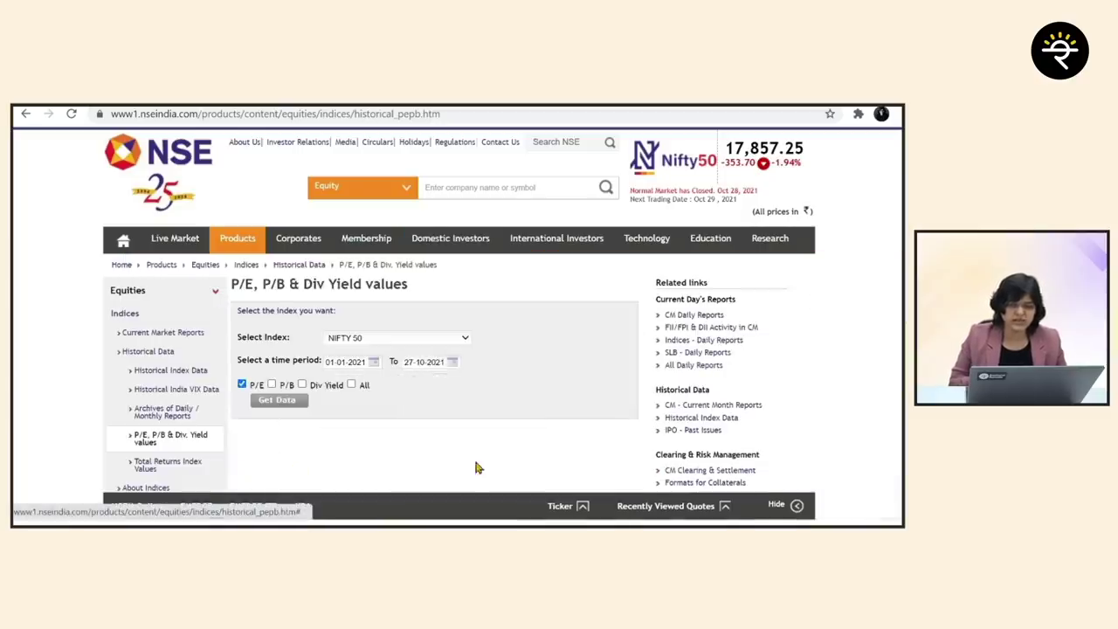
# Load the NIFTY 50 P/E table for that period and scroll through the values.
pyautogui.click(277, 401)
pyautogui.scroll(-2, 496, 403)
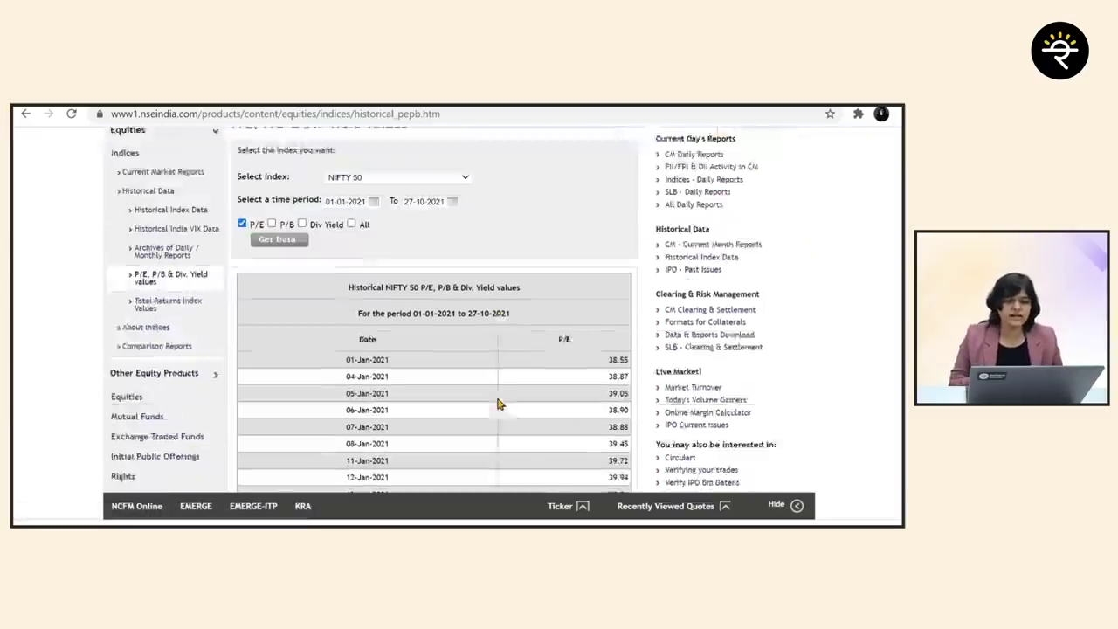
pyautogui.scroll(-2, 498, 403)
pyautogui.scroll(2, 498, 403)
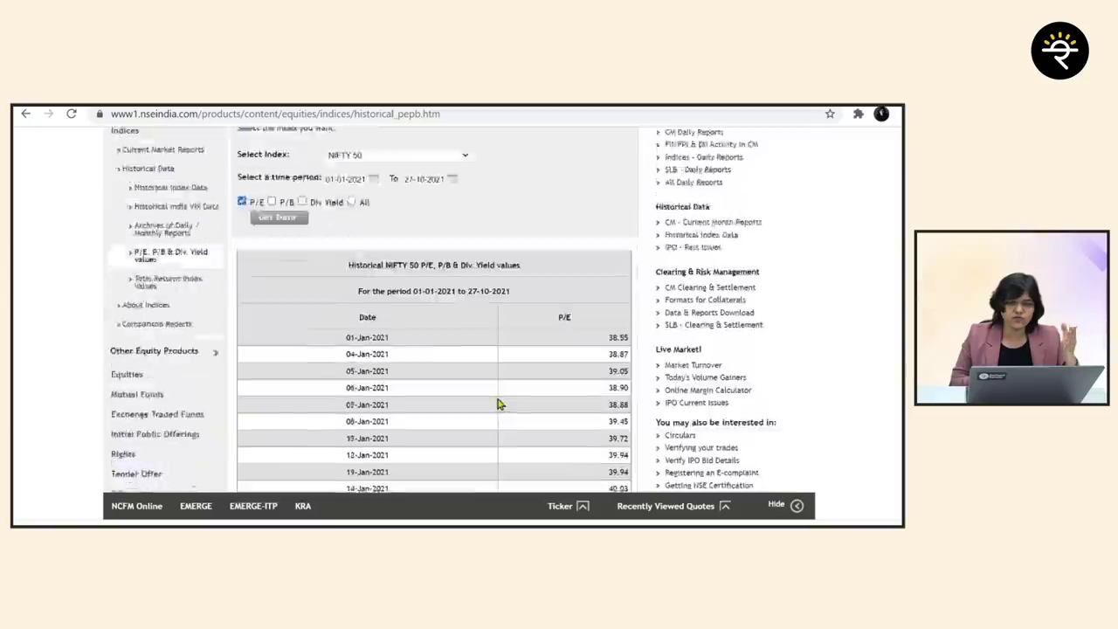
pyautogui.scroll(2, 497, 403)
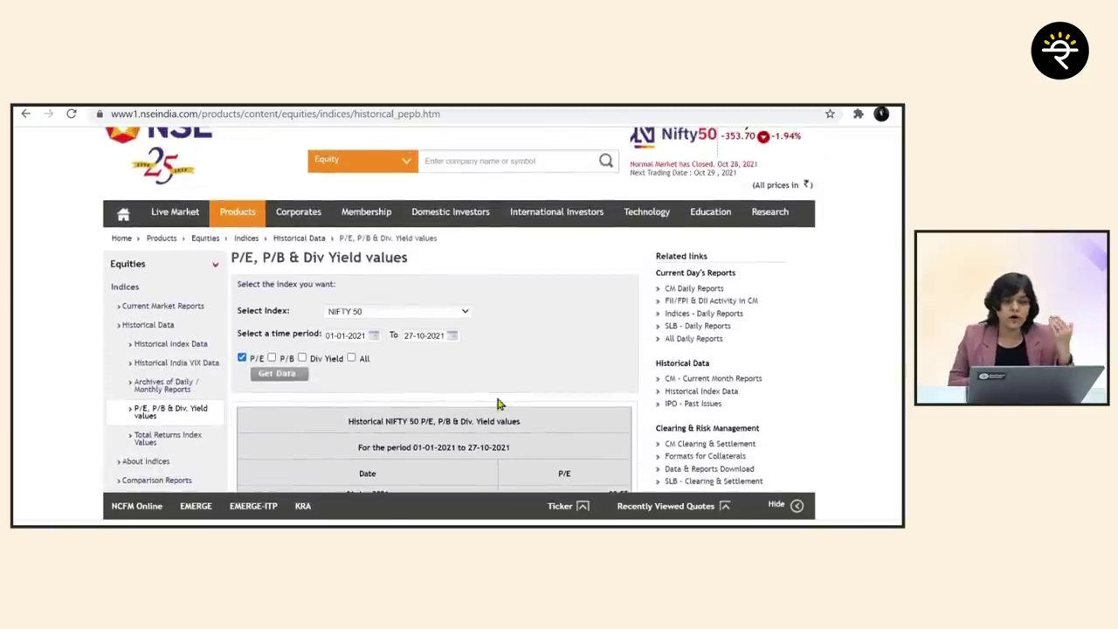
pyautogui.scroll(-20, 498, 403)
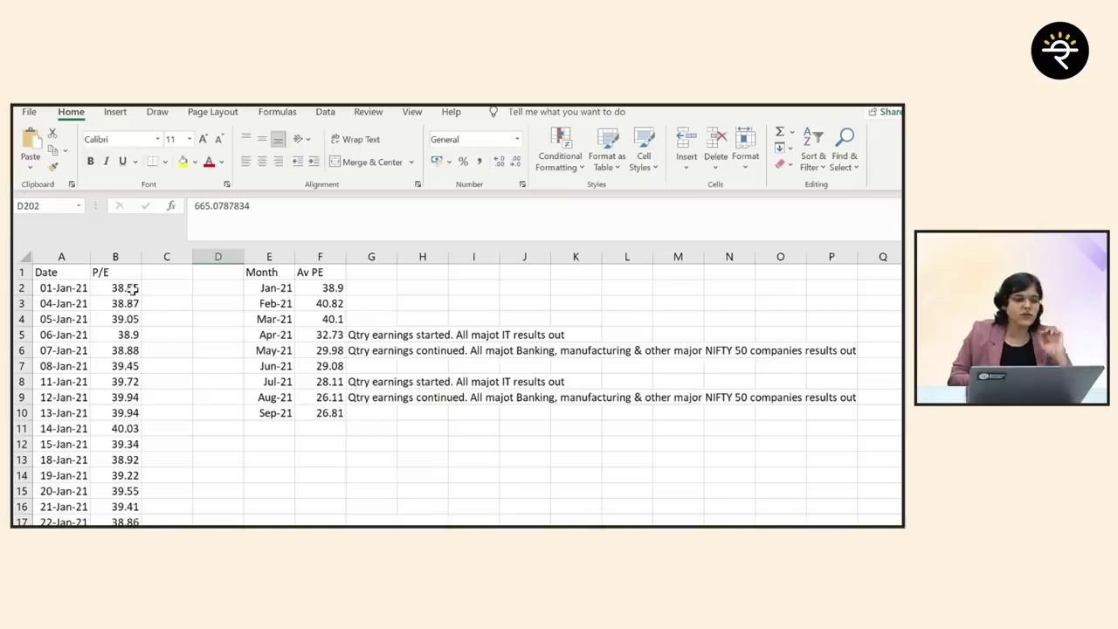
# Select the daily P/E values in column B and check the January average P/E in F2.
pyautogui.moveTo(128, 287); pyautogui.dragTo(128, 519)
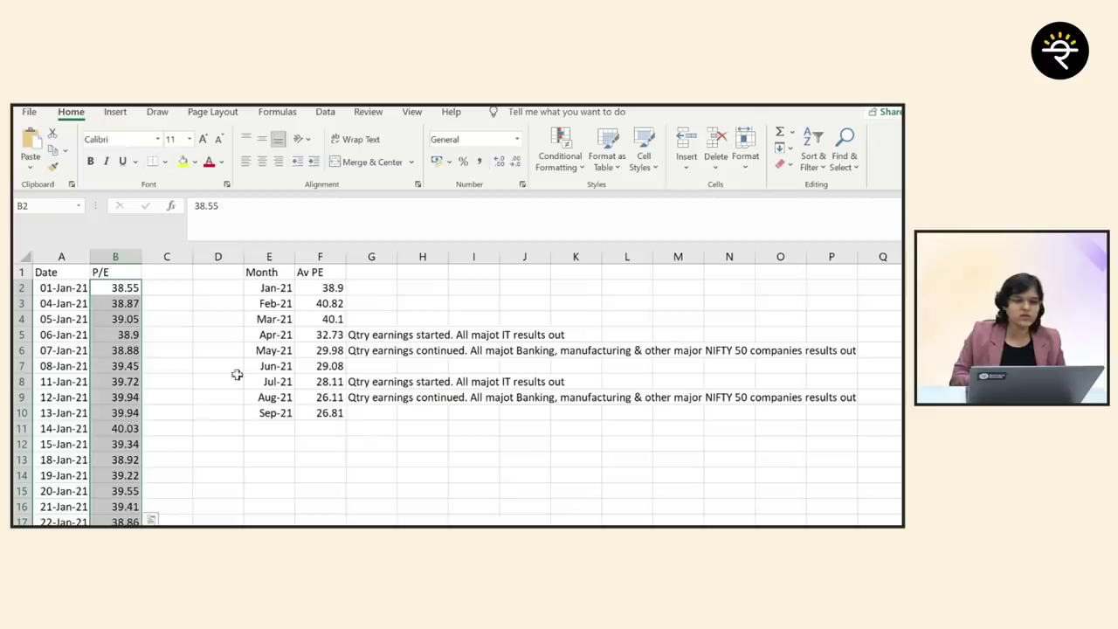
pyautogui.click(327, 288)
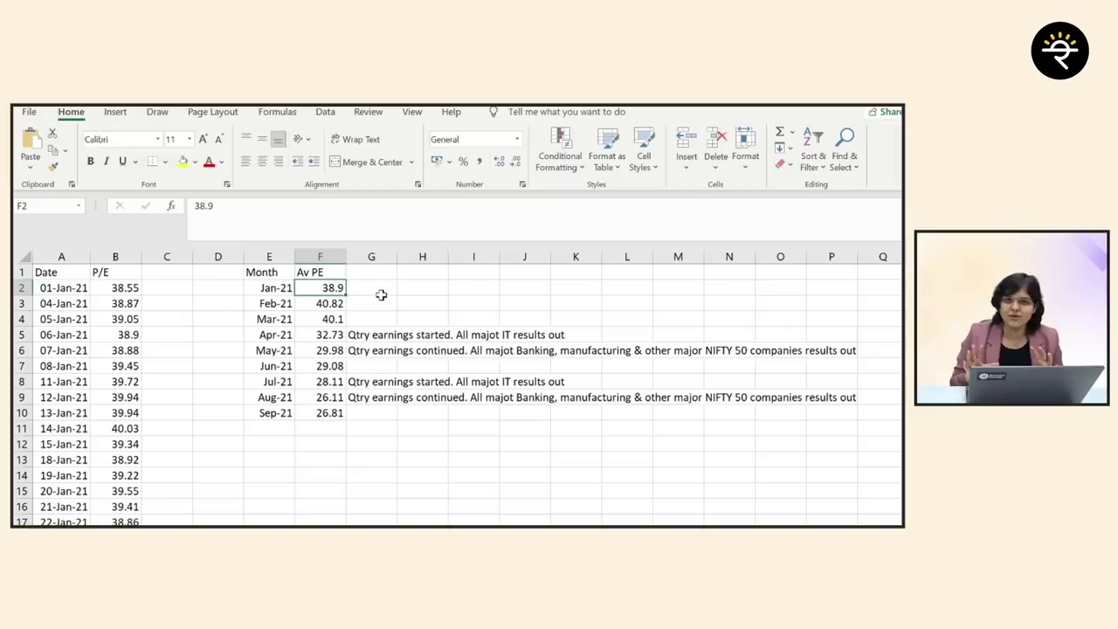
pyautogui.click(323, 303)
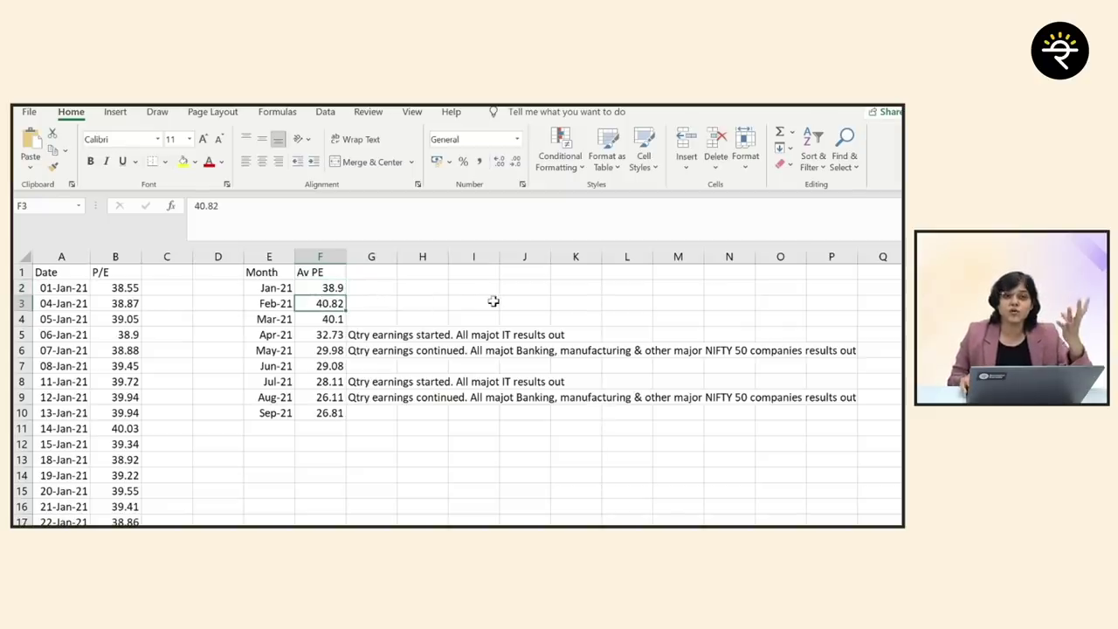
pyautogui.scroll(-12, 102, 414)
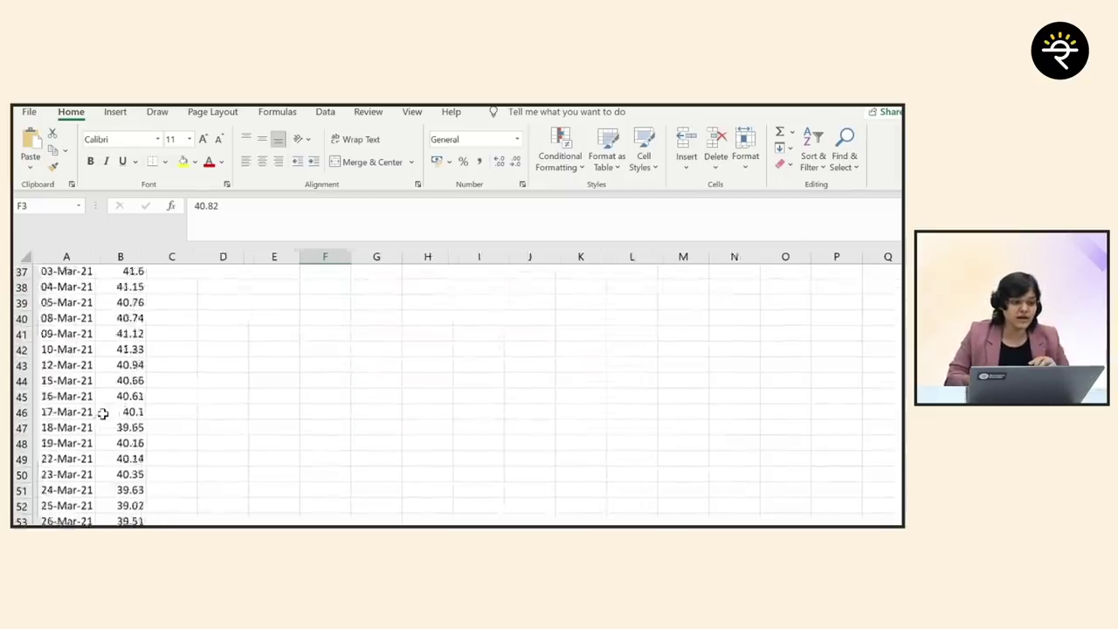
pyautogui.scroll(-8, 102, 414)
pyautogui.scroll(20, 174, 414)
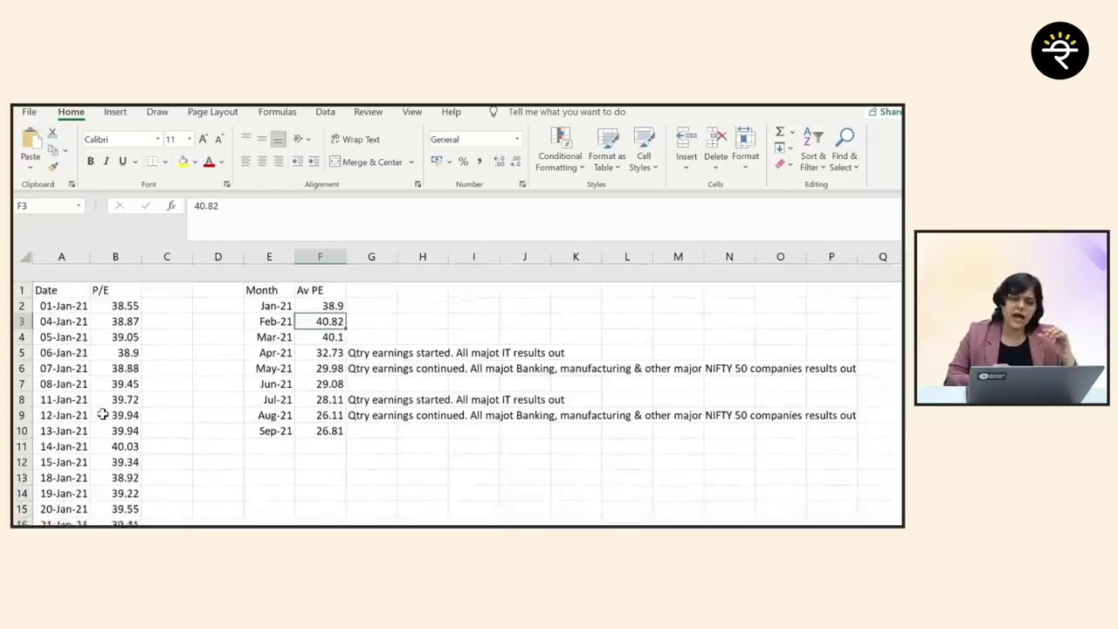
pyautogui.click(333, 320)
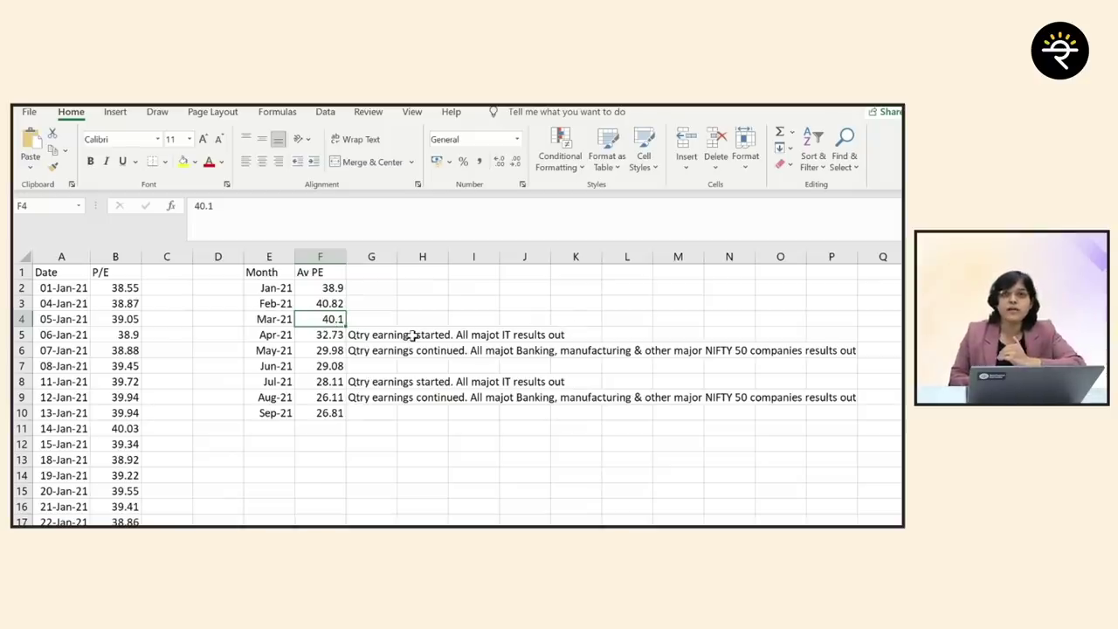
pyautogui.keyDown('ctrl'); pyautogui.scroll(3, 340, 307); pyautogui.keyUp('ctrl')
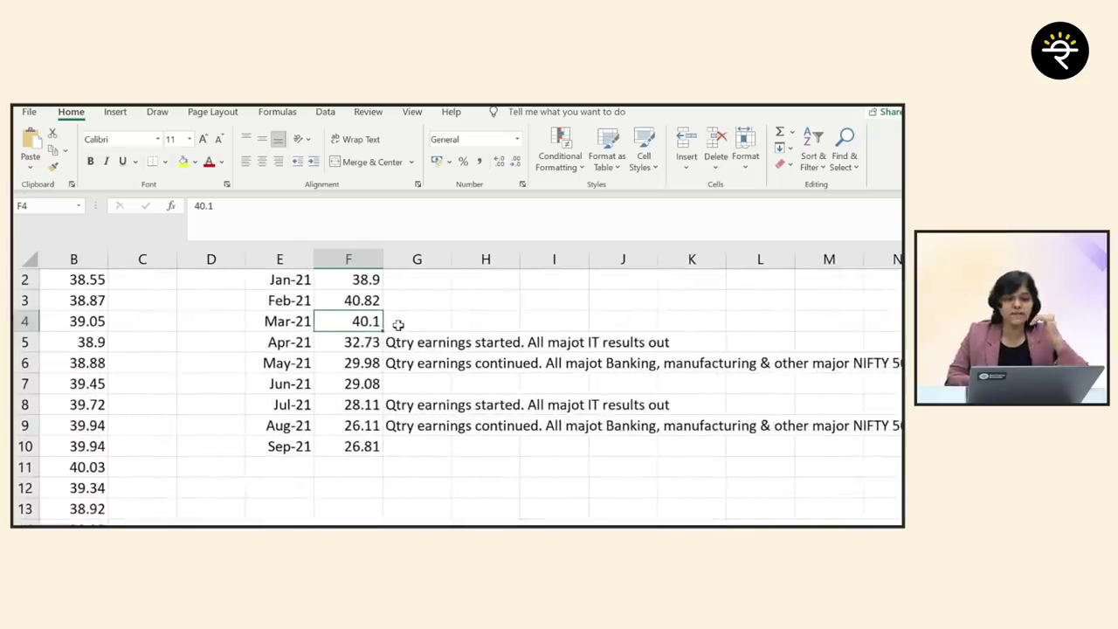
pyautogui.click(365, 341)
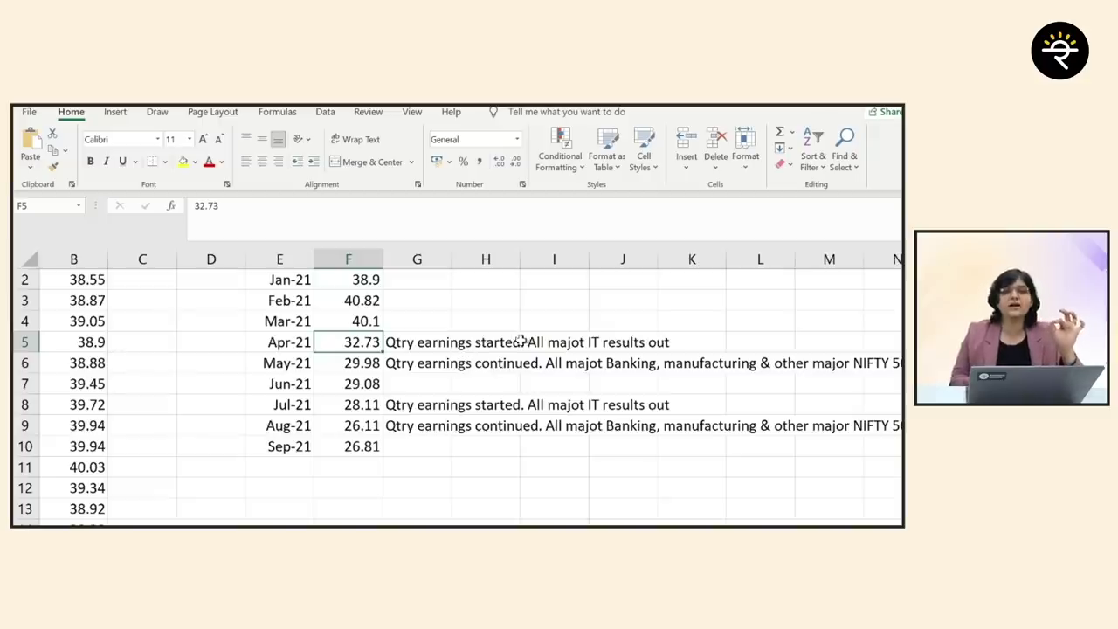
pyautogui.doubleClick(392, 343)
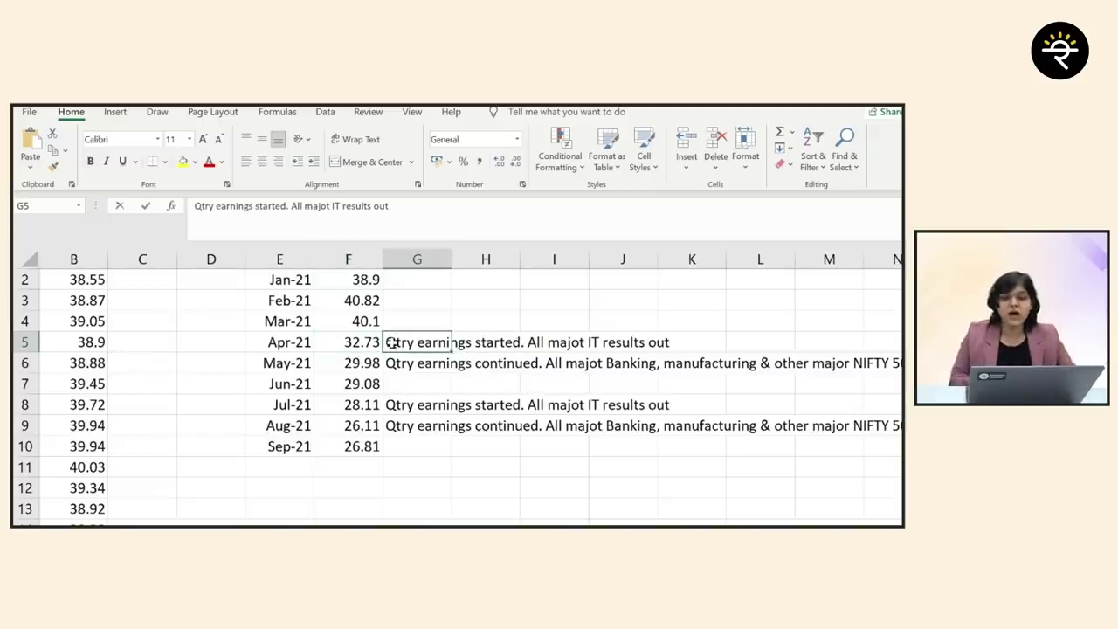
# Correct 'majot' to 'major' in the April-21 note, then return to the March average P/E.
pyautogui.click(582, 341)
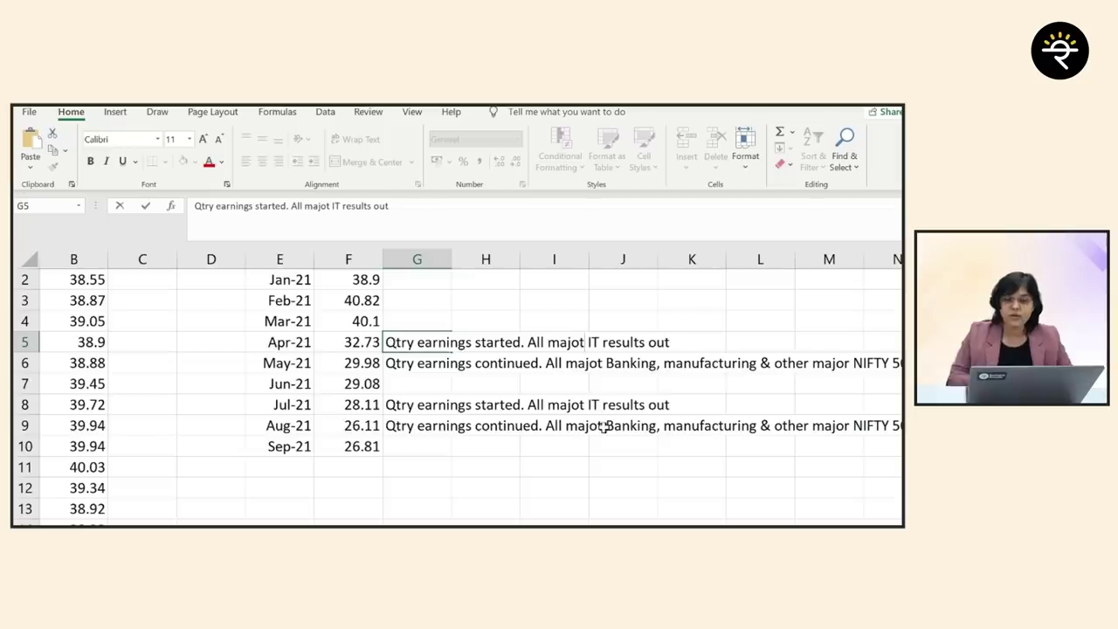
pyautogui.press('BackSpace')
pyautogui.write('r')
pyautogui.press('Return')
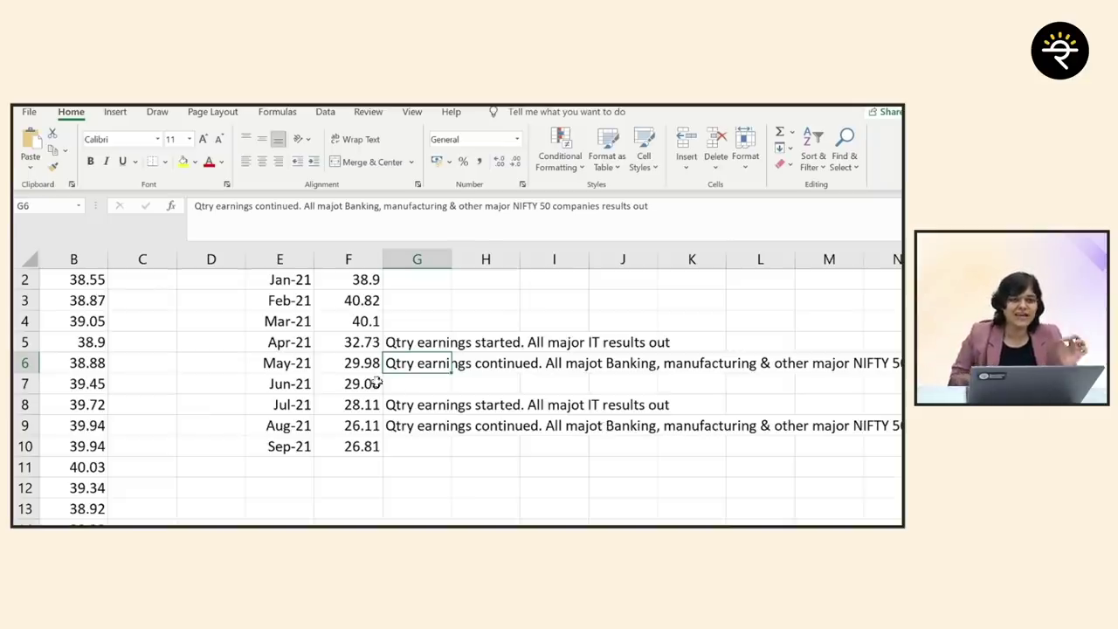
pyautogui.click(356, 325)
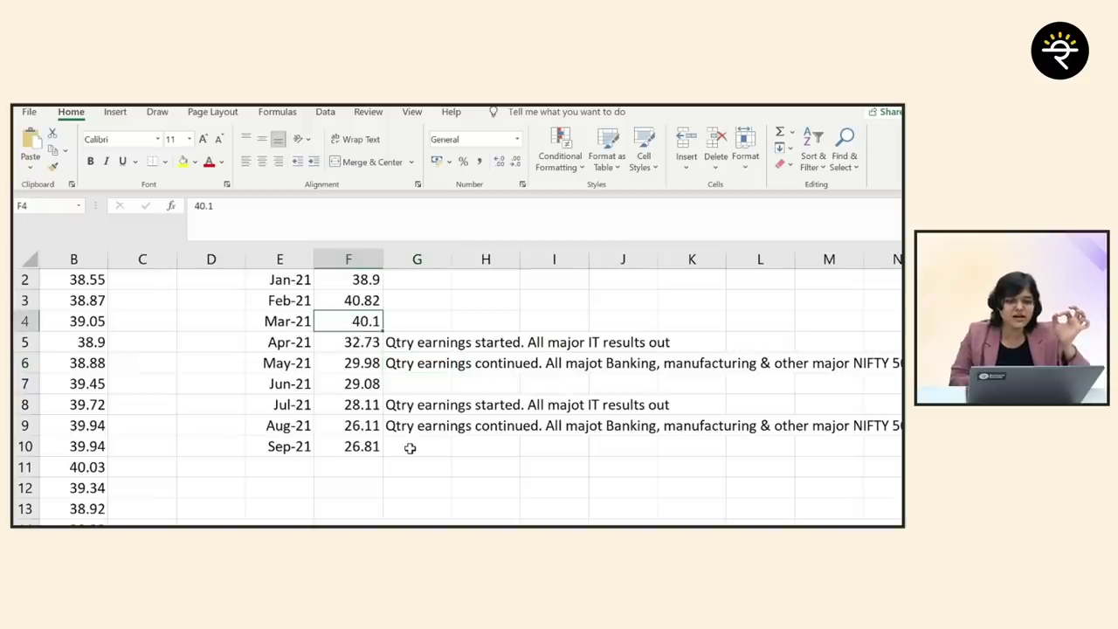
pyautogui.press('Down')
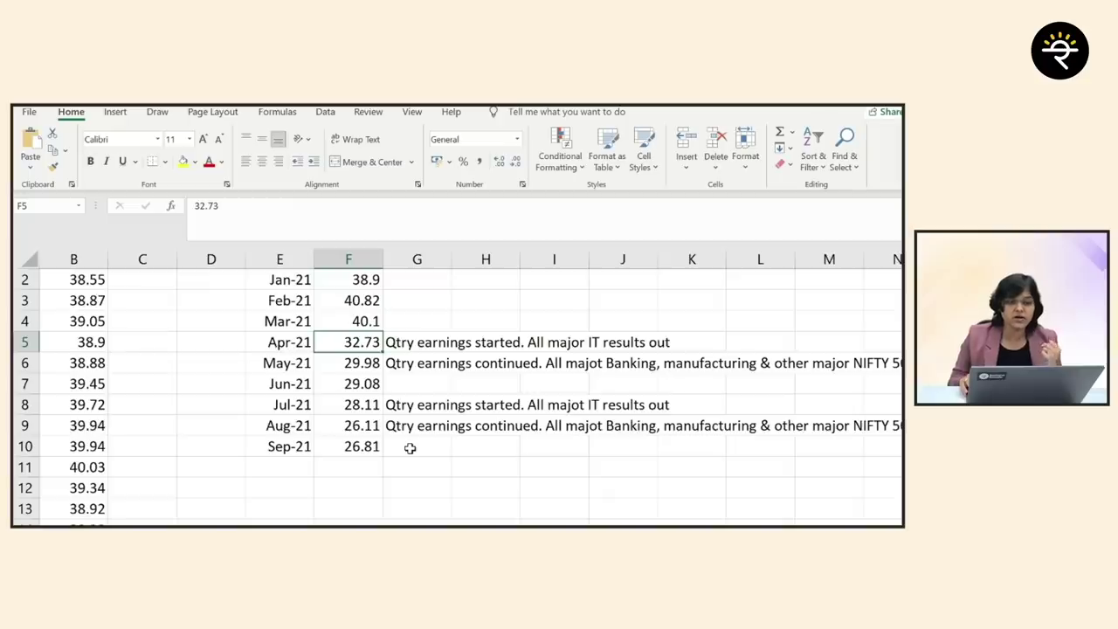
pyautogui.press('Down')
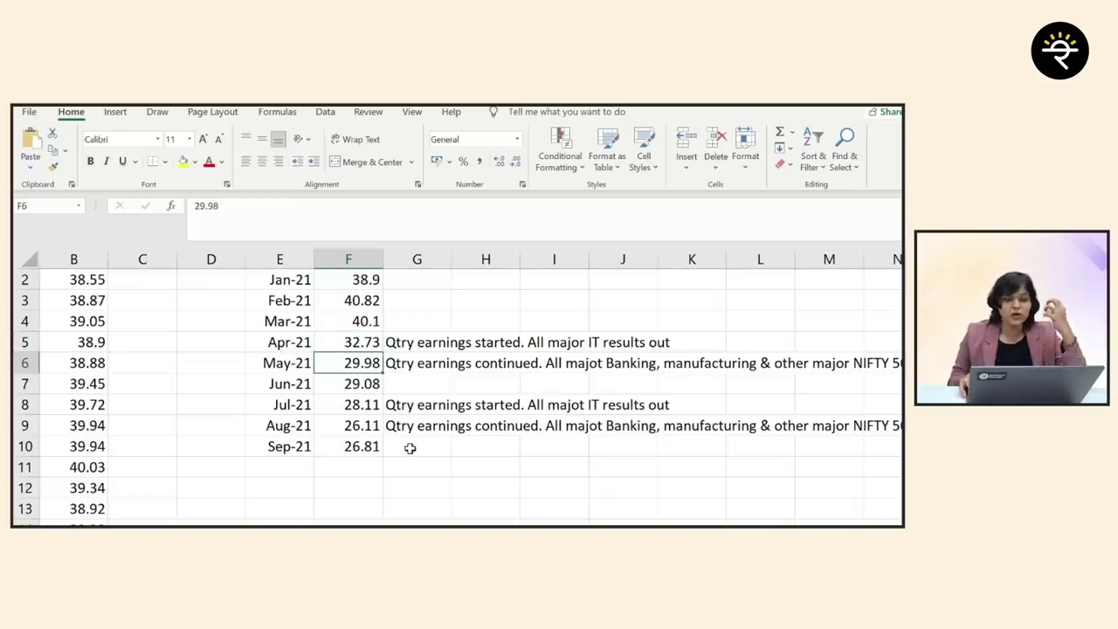
pyautogui.press('Down')
pyautogui.press('Down')
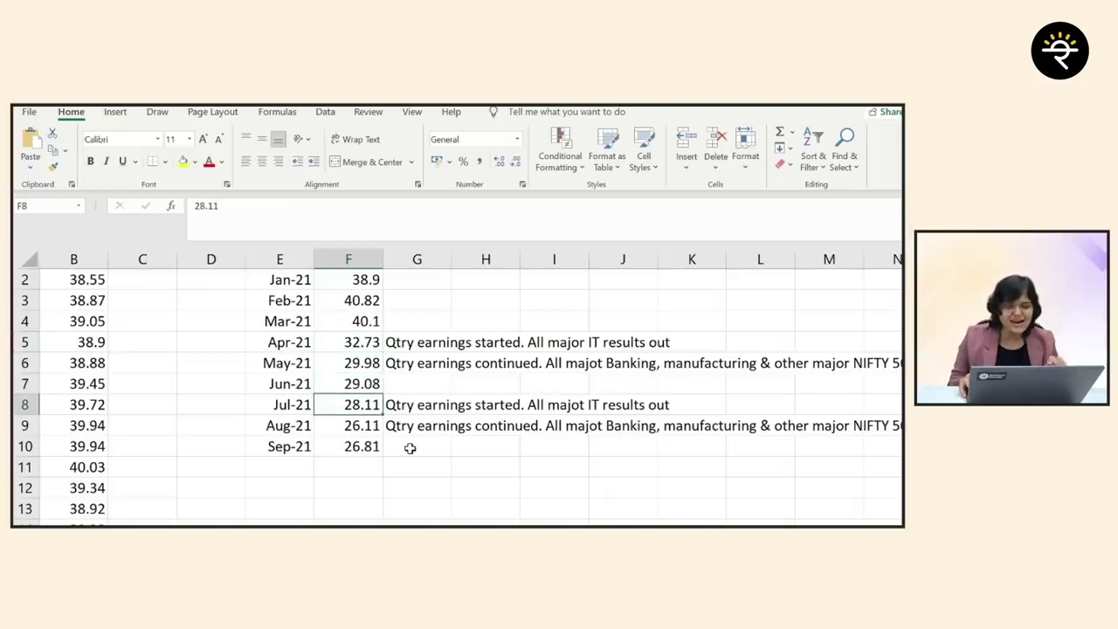
pyautogui.press('Down')
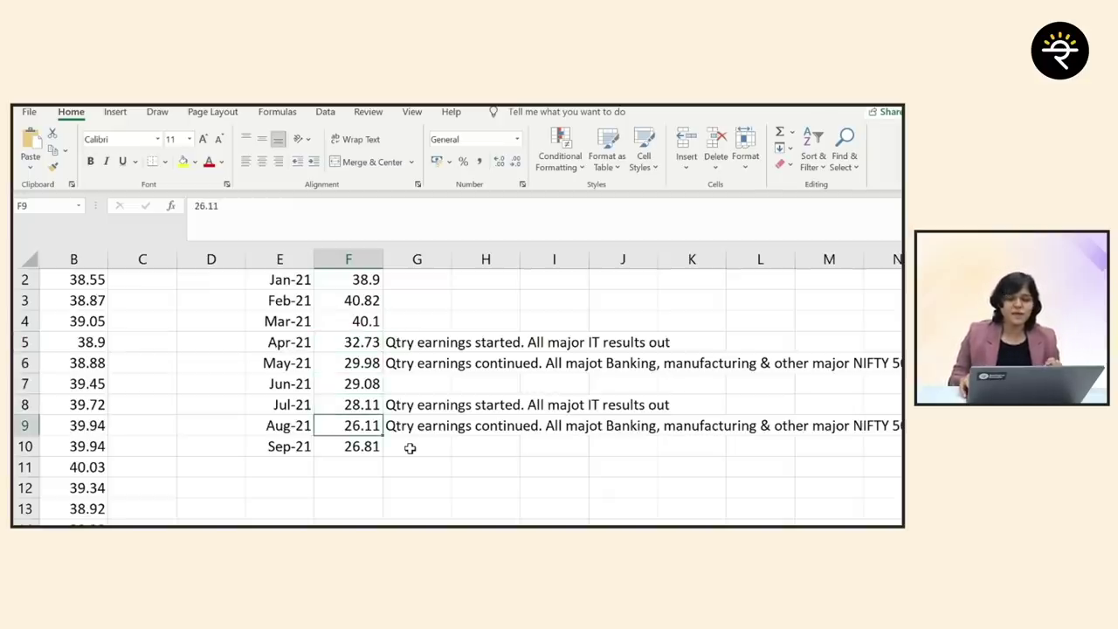
pyautogui.press('Down')
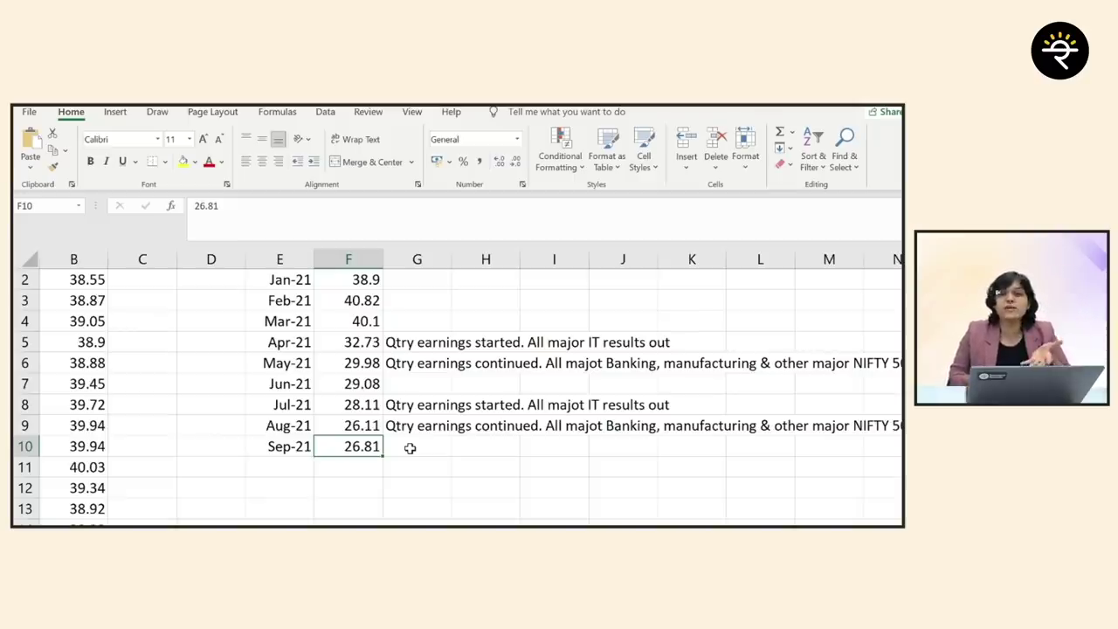
pyautogui.hscroll(-1, 409, 448)
pyautogui.scroll(-17, 409, 448)
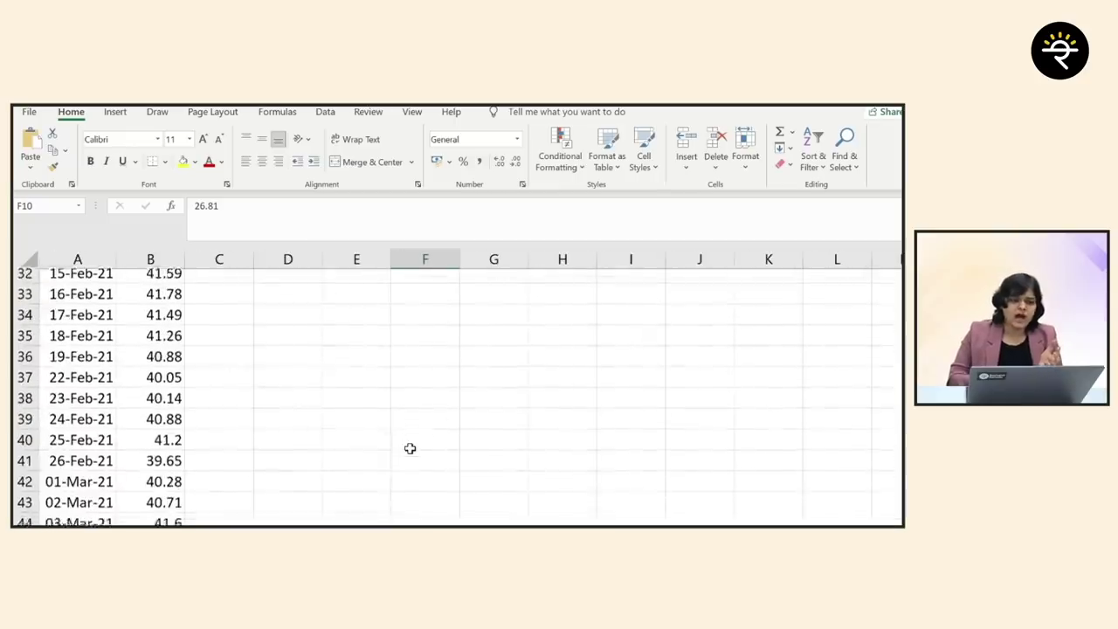
pyautogui.scroll(-20, 410, 448)
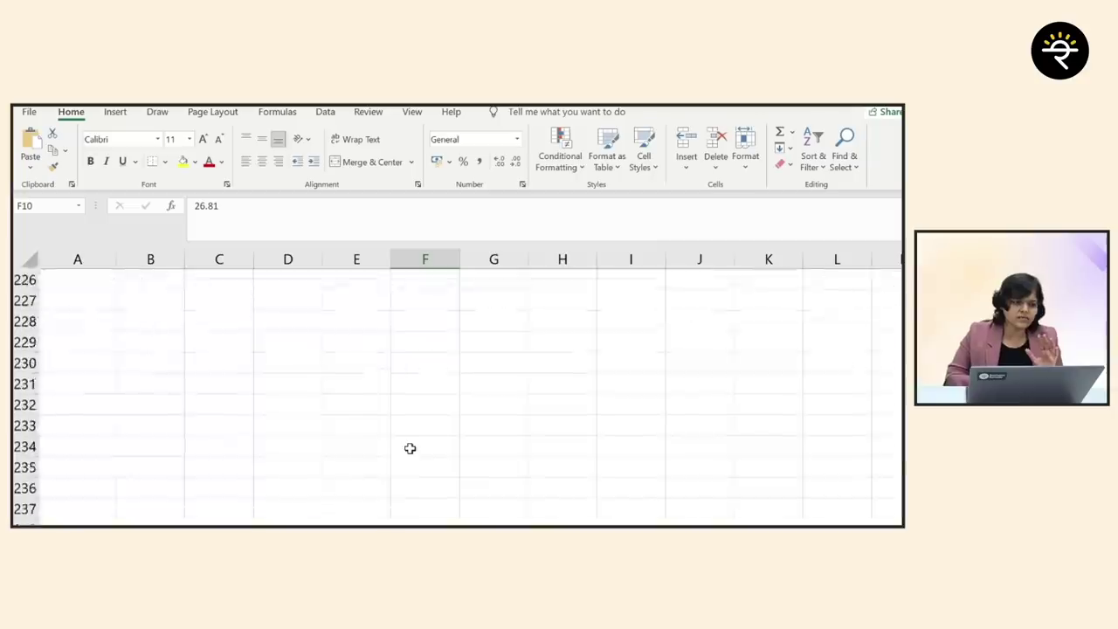